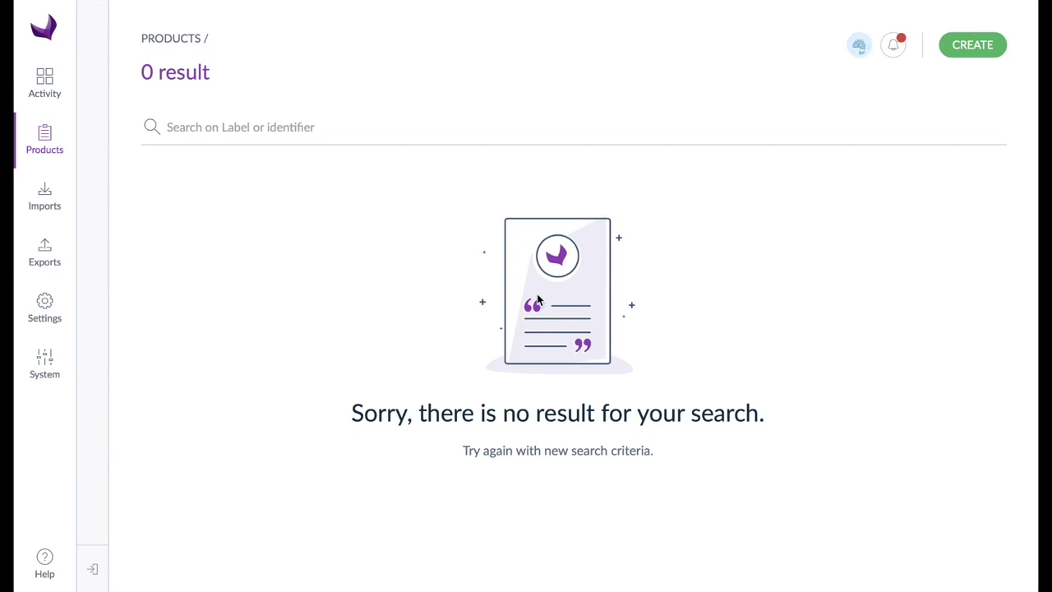
Step: Create an import profile coded my_csv_import, labelled My CSV Import, using the Product import in CSV job
{"action": "left_click", "coordinate": [45, 200]}
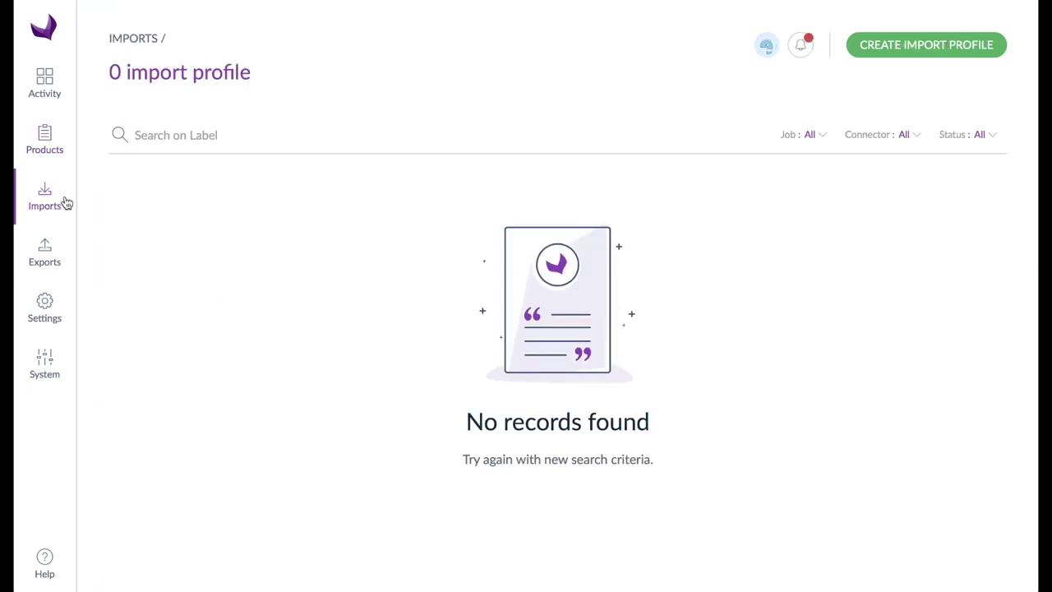
{"action": "left_click", "coordinate": [918, 46]}
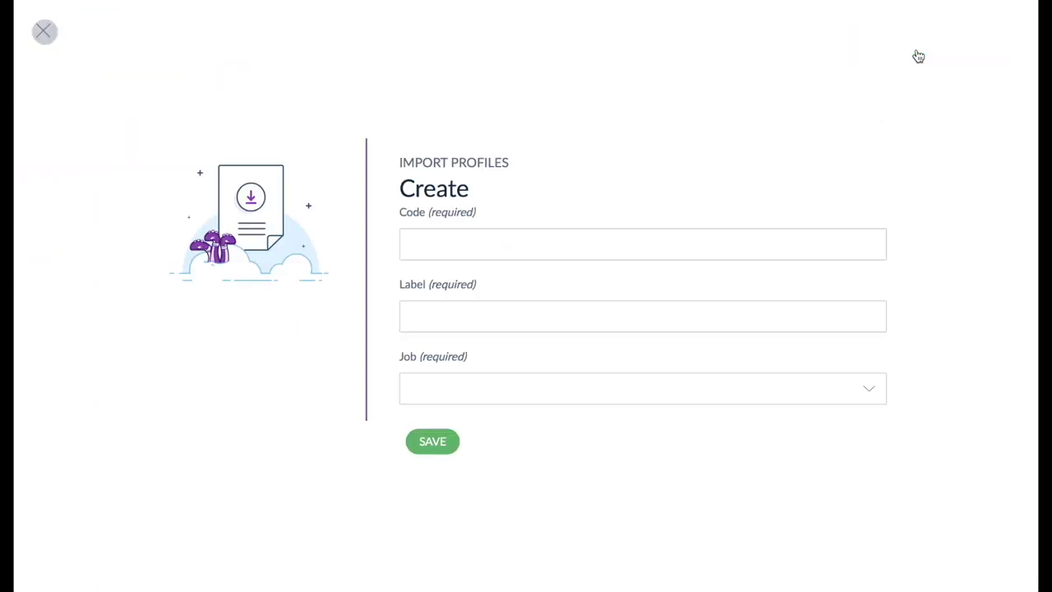
{"action": "left_click", "coordinate": [522, 243]}
{"action": "type", "text": "my_csv_import"}
{"action": "key", "text": "Tab"}
{"action": "type", "text": "My CSV Import"}
{"action": "key", "text": "Tab"}
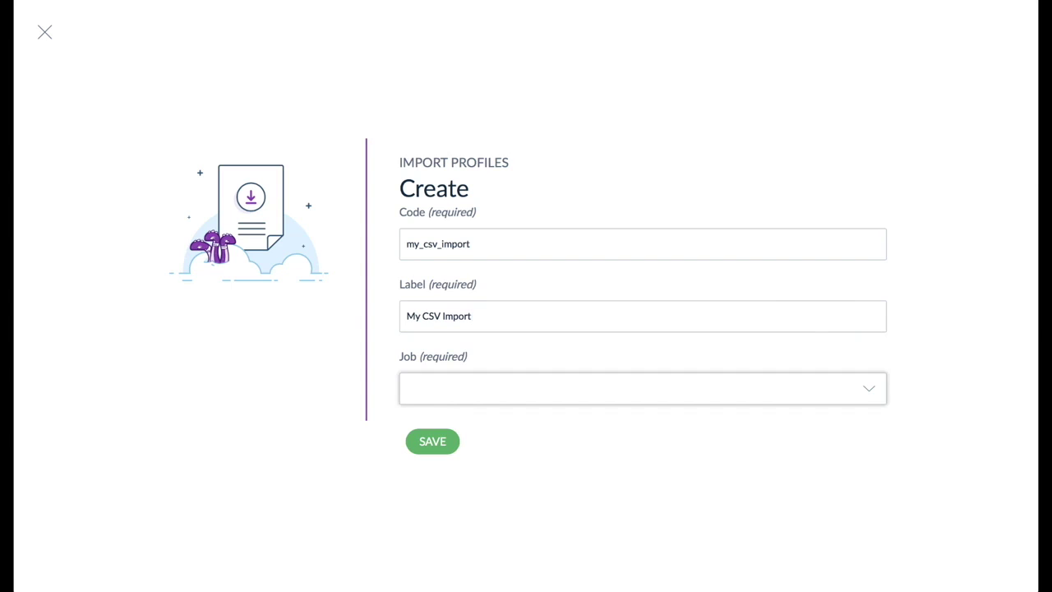
{"action": "left_click", "coordinate": [868, 392]}
{"action": "scroll", "coordinate": [835, 366], "scroll_direction": "down", "scroll_amount": 5}
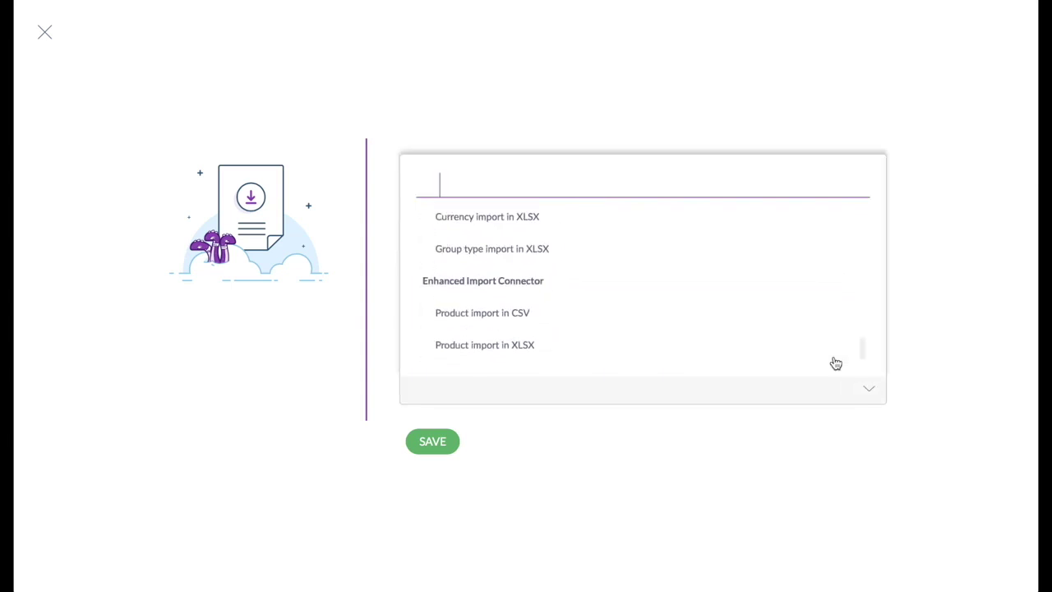
{"action": "left_click", "coordinate": [632, 318]}
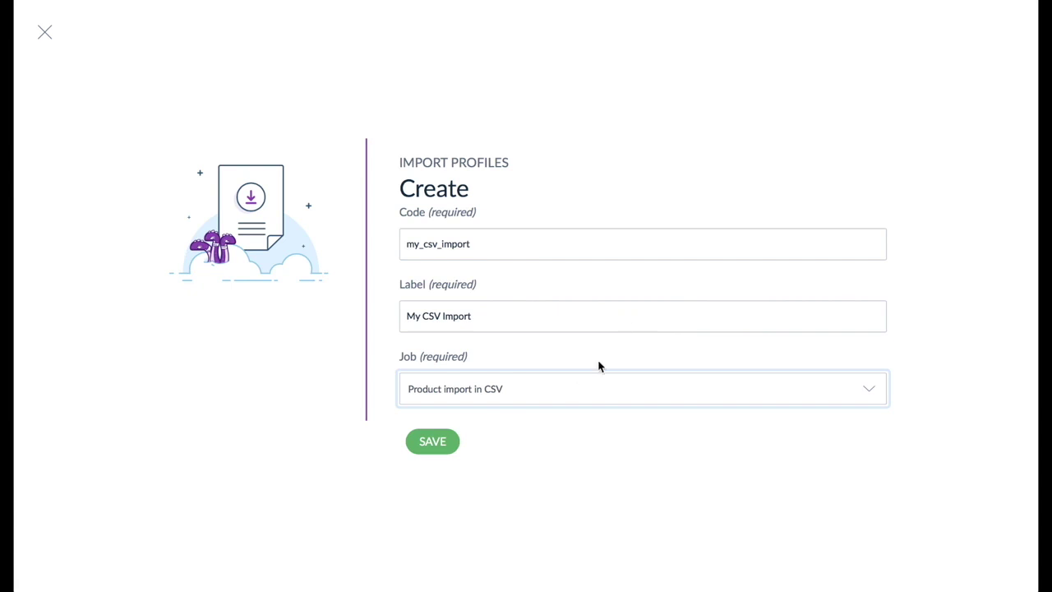
Step: Save the My CSV Import profile and view its global settings (delimiter ;, decimal dot)
{"action": "left_click", "coordinate": [436, 444]}
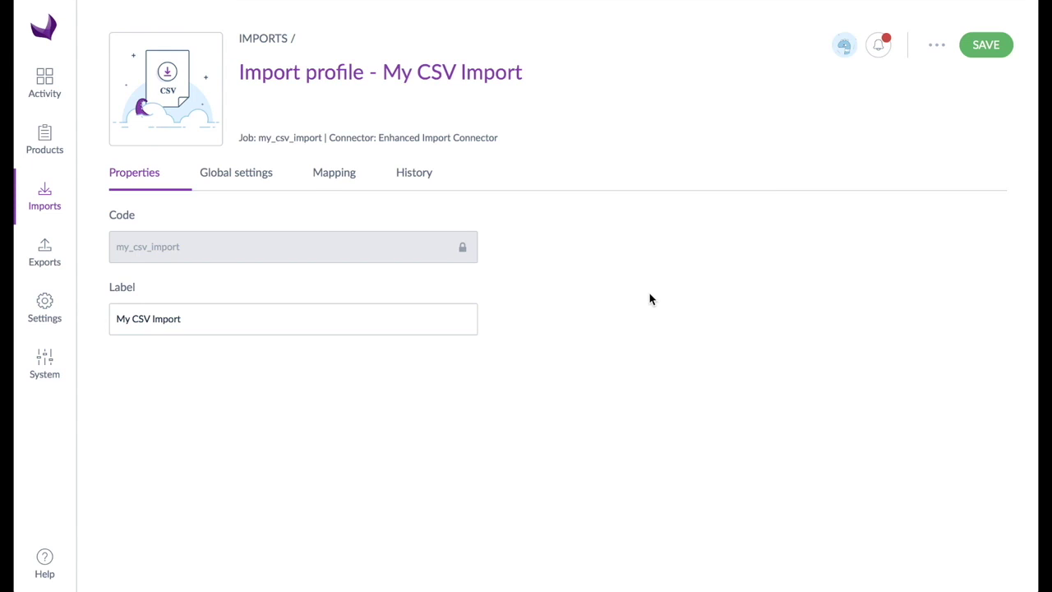
{"action": "left_click", "coordinate": [261, 174]}
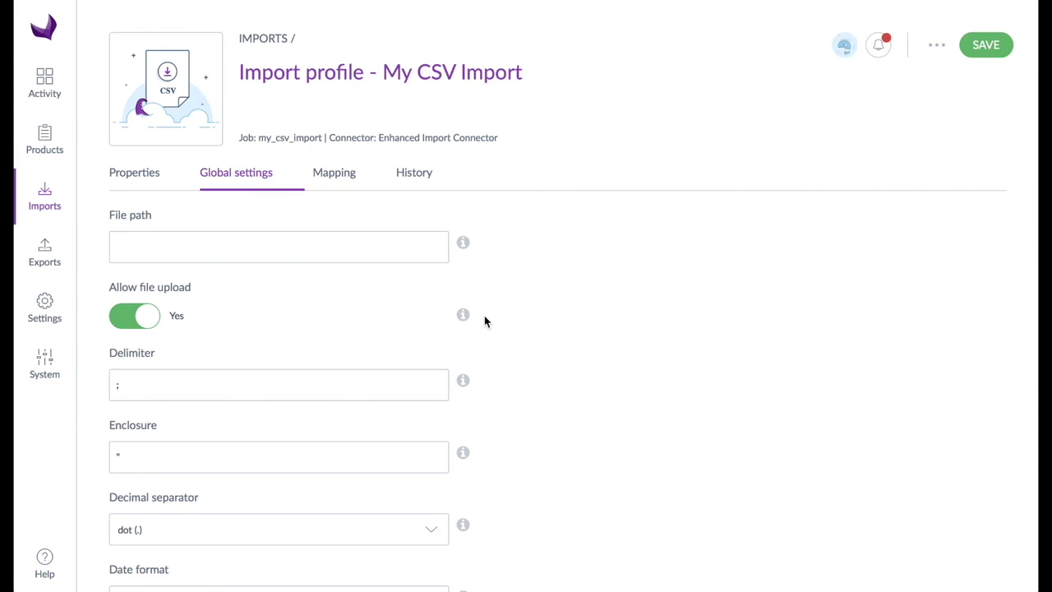
{"action": "left_click", "coordinate": [155, 320]}
{"action": "left_click", "coordinate": [156, 320]}
{"action": "scroll", "coordinate": [496, 396], "scroll_direction": "down", "scroll_amount": 1}
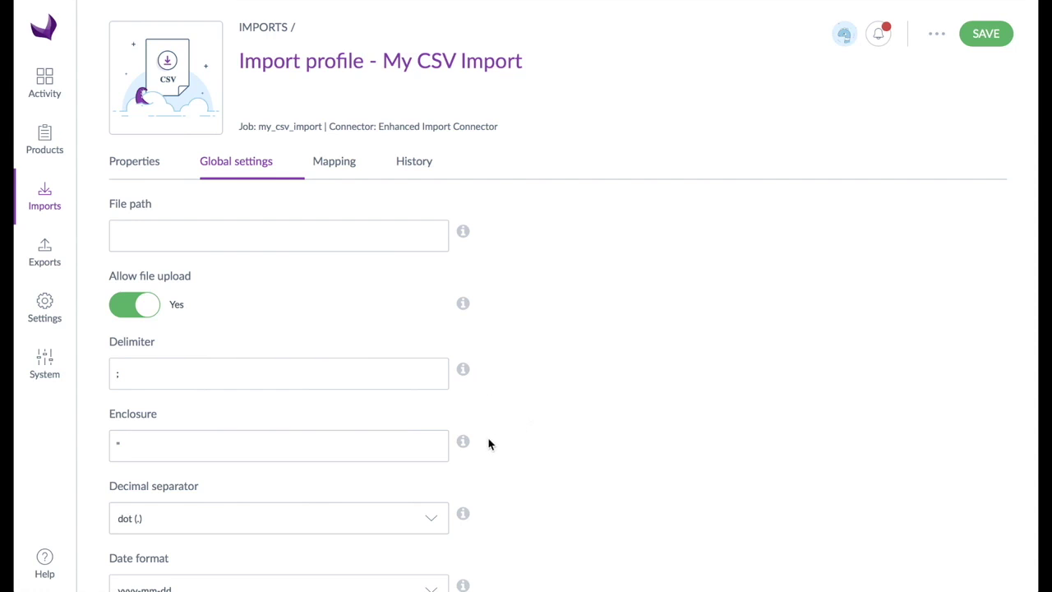
{"action": "scroll", "coordinate": [502, 444], "scroll_direction": "down", "scroll_amount": 5}
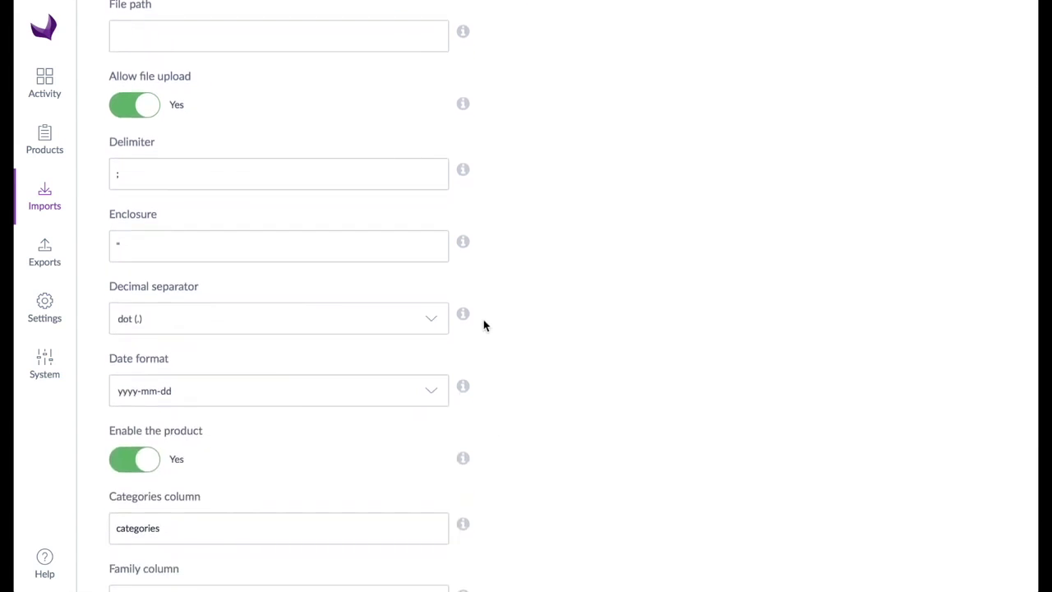
{"action": "scroll", "coordinate": [489, 390], "scroll_direction": "down", "scroll_amount": 2}
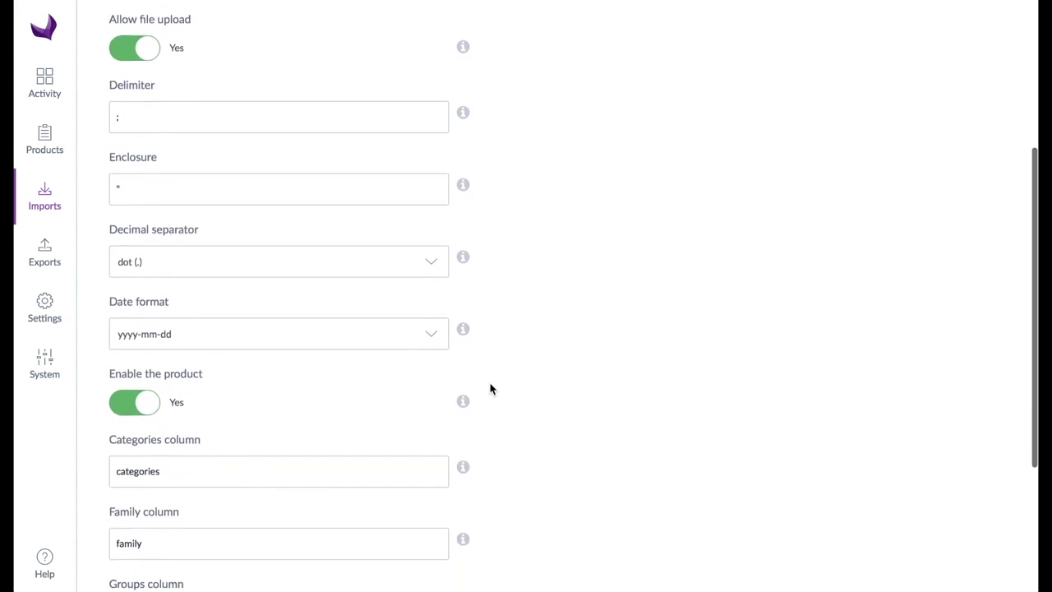
{"action": "left_click", "coordinate": [149, 402]}
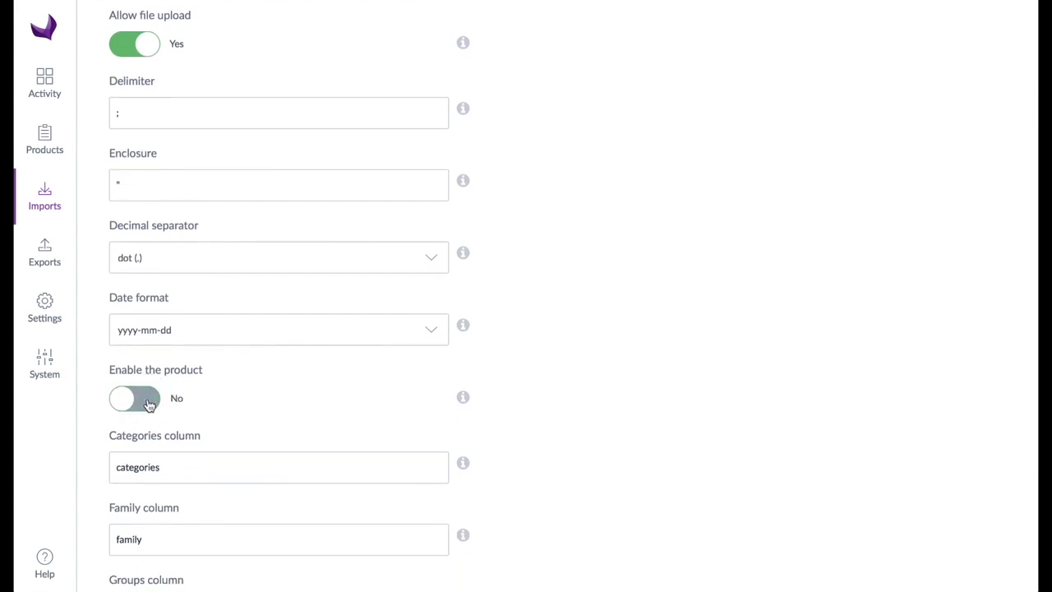
{"action": "left_click", "coordinate": [149, 401]}
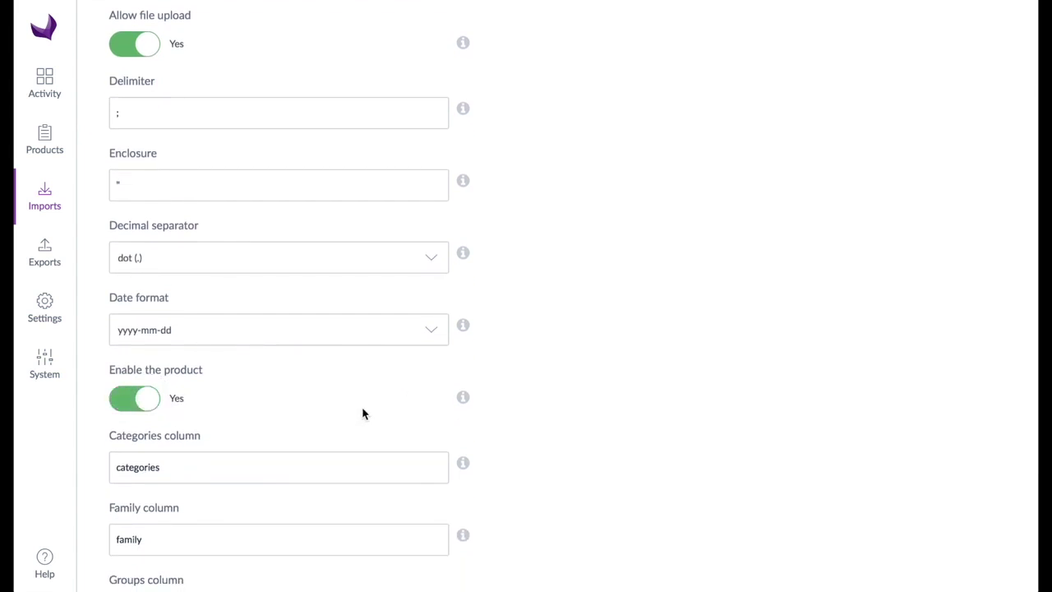
{"action": "scroll", "coordinate": [622, 441], "scroll_direction": "down", "scroll_amount": 5}
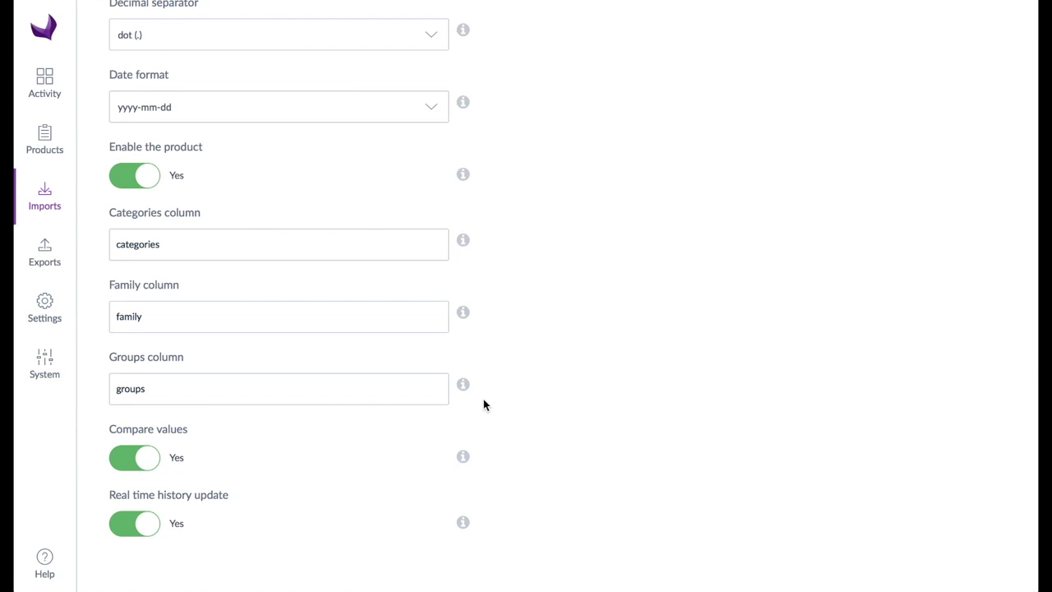
{"action": "scroll", "coordinate": [483, 398], "scroll_direction": "up", "scroll_amount": 6}
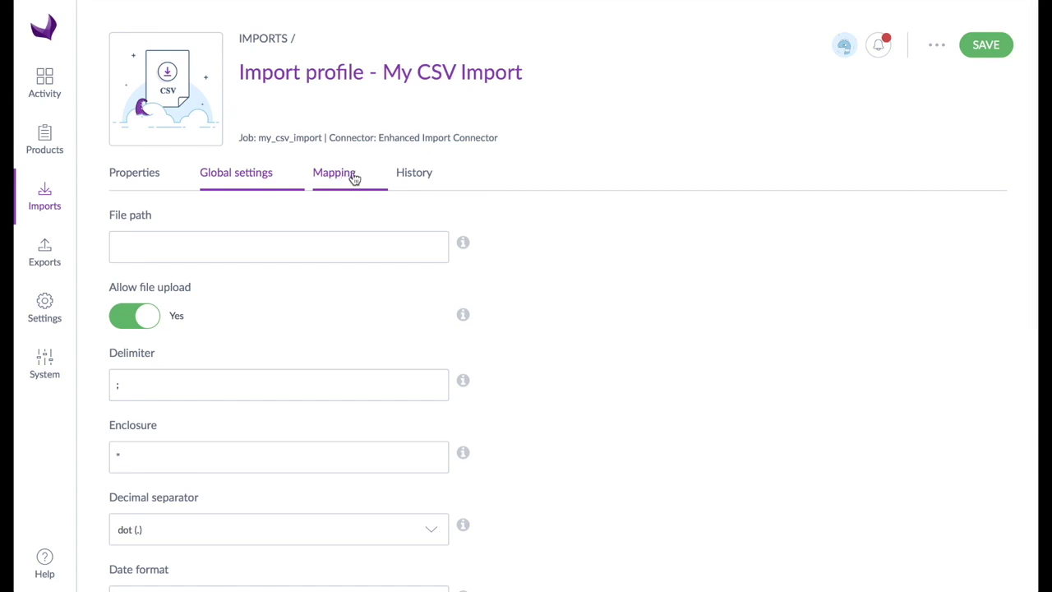
Step: Save the profile, then choose Furniture Demo.csv from disk and upload it for analysis
{"action": "left_click", "coordinate": [976, 46]}
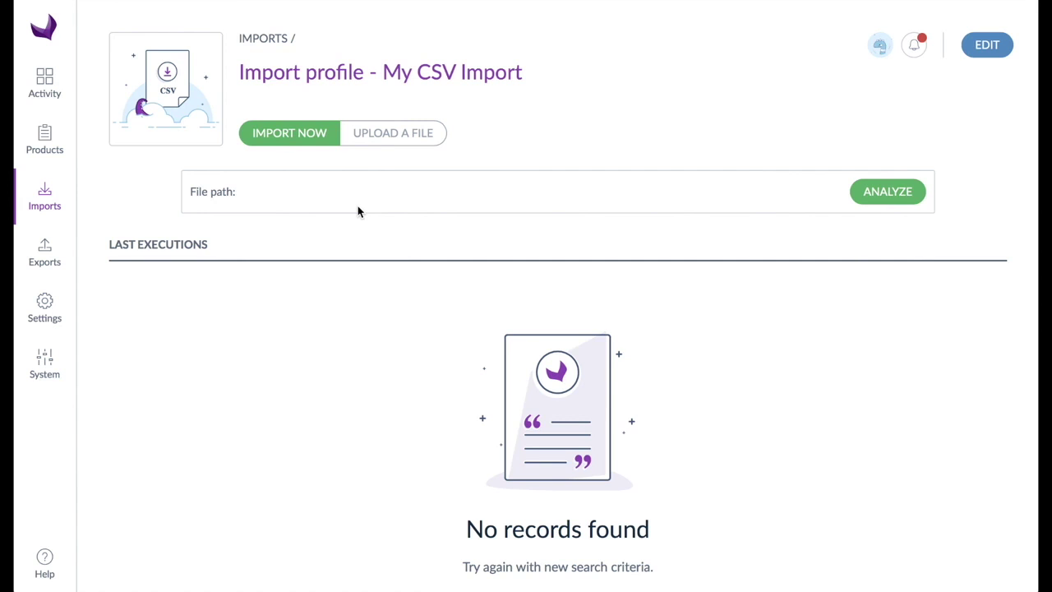
{"action": "left_click", "coordinate": [379, 144]}
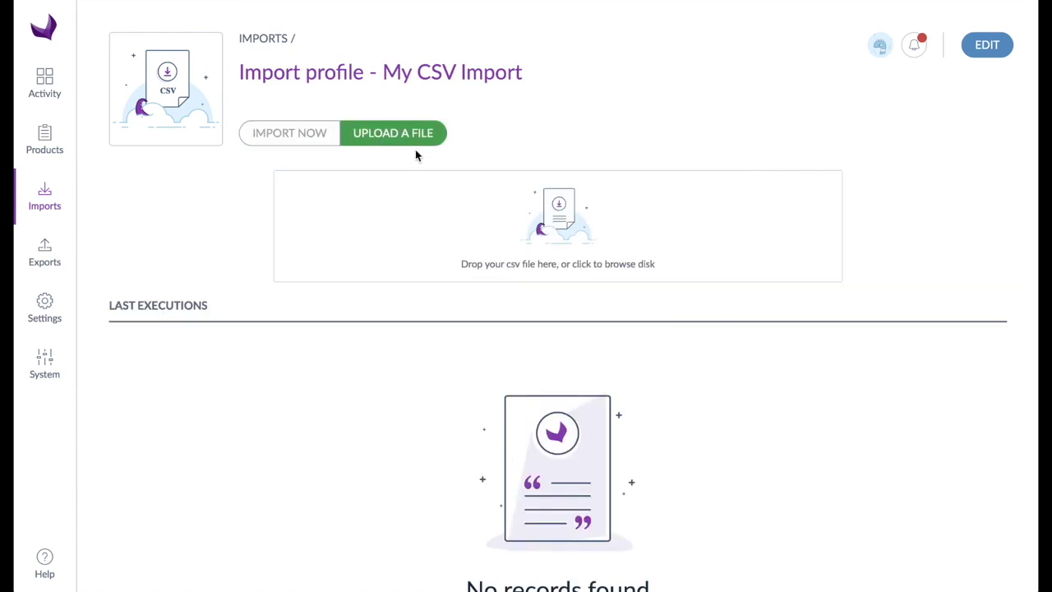
{"action": "left_click", "coordinate": [563, 222]}
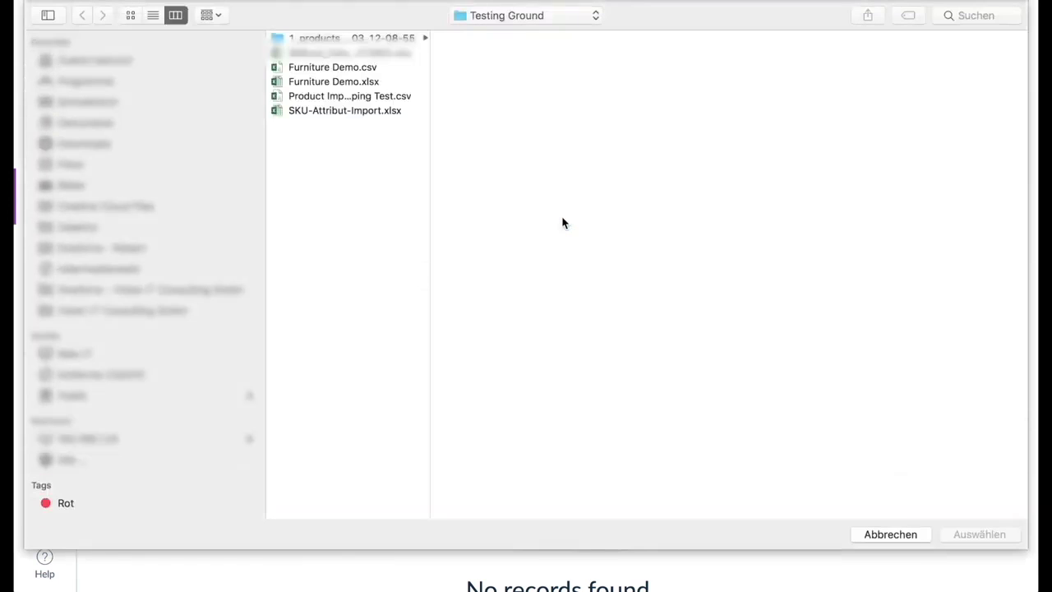
{"action": "left_click", "coordinate": [355, 67]}
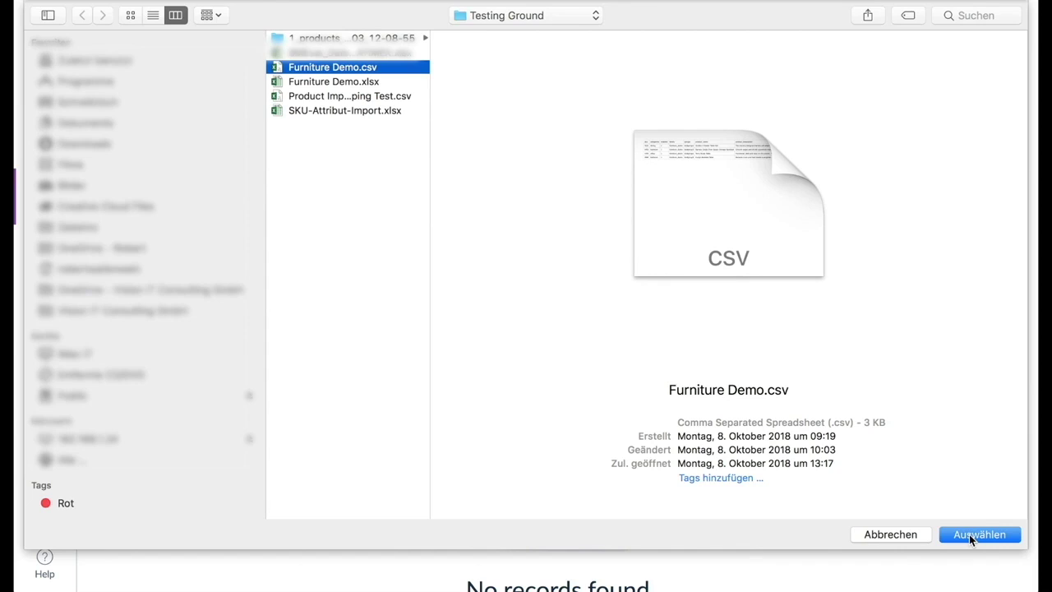
{"action": "left_click", "coordinate": [969, 534]}
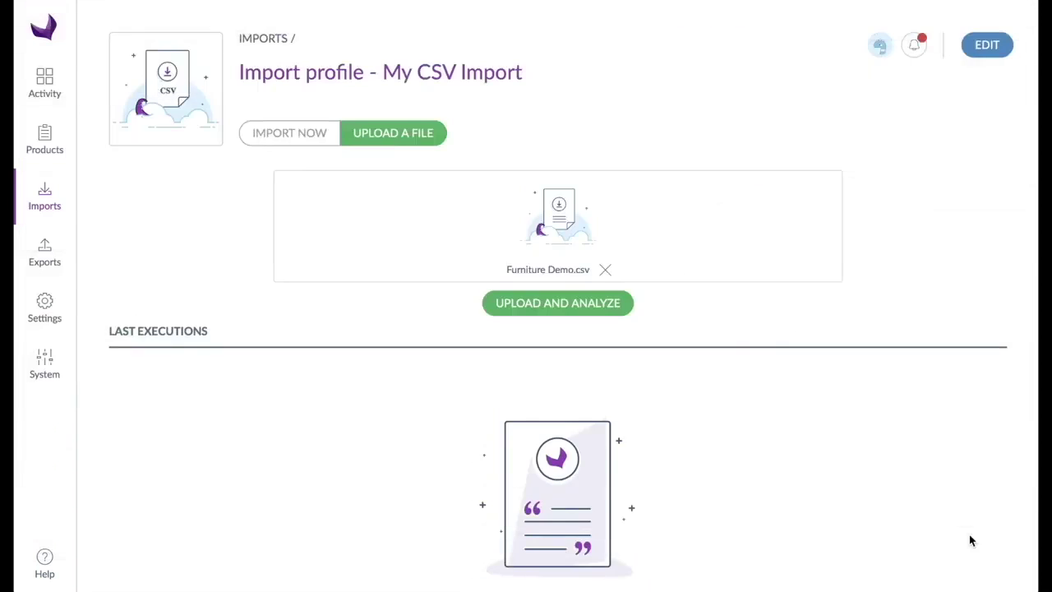
{"action": "left_click", "coordinate": [575, 304]}
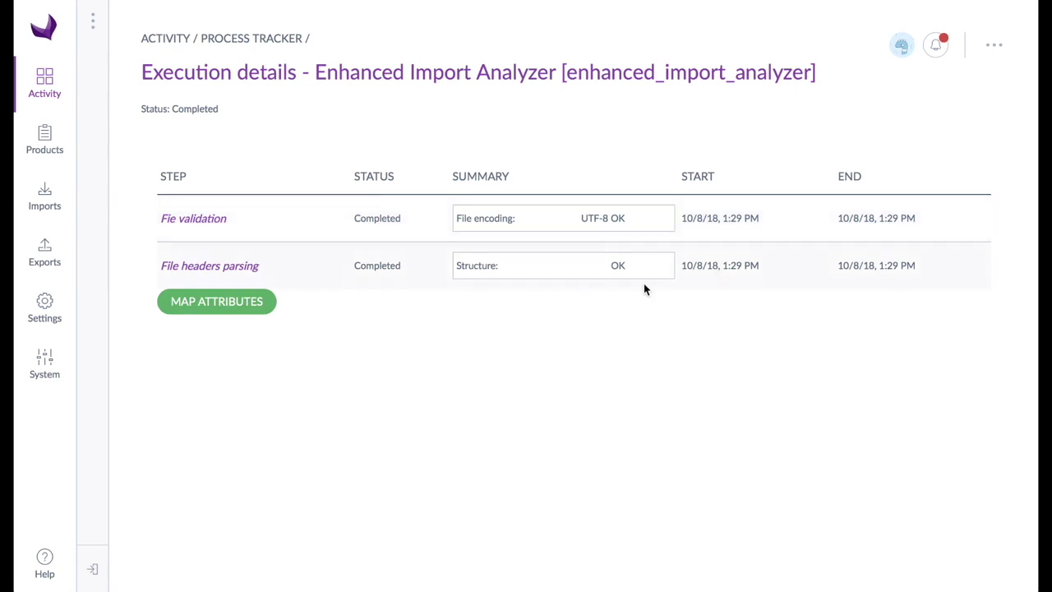
Step: Open the column-to-attribute mapping and start editing the unmapped width column
{"action": "left_click", "coordinate": [272, 306]}
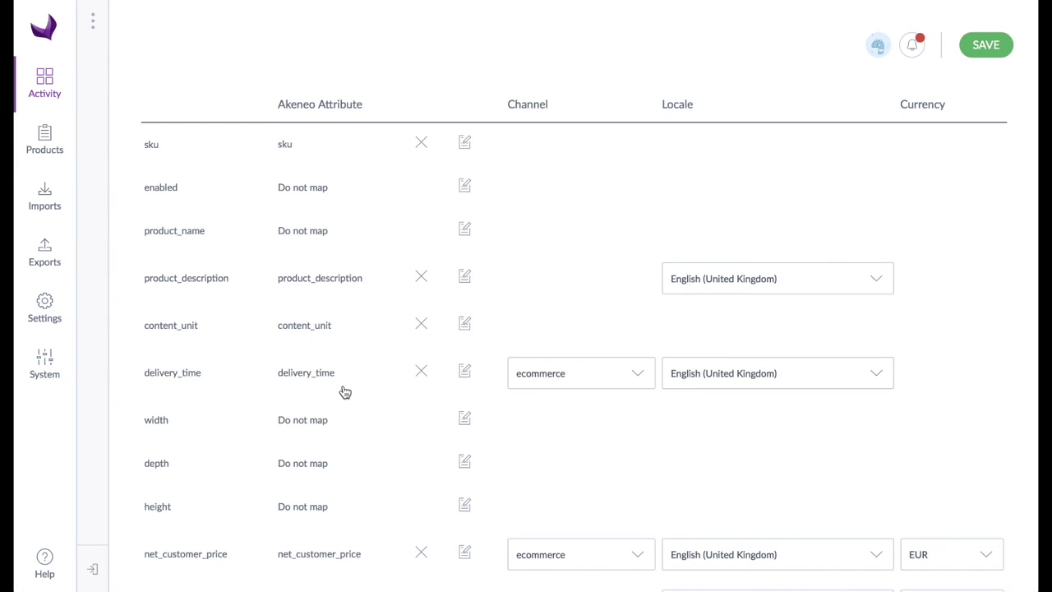
{"action": "left_click", "coordinate": [464, 419]}
Step: Map the width, depth and height columns to the Width, Depth and Height attributes
{"action": "left_click", "coordinate": [483, 423]}
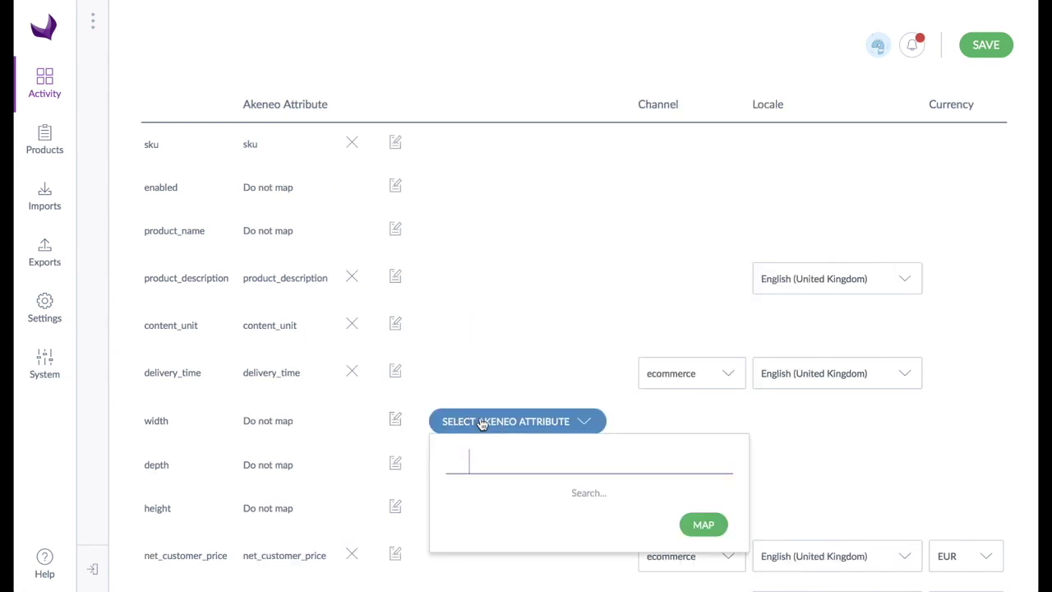
{"action": "type", "text": "wi"}
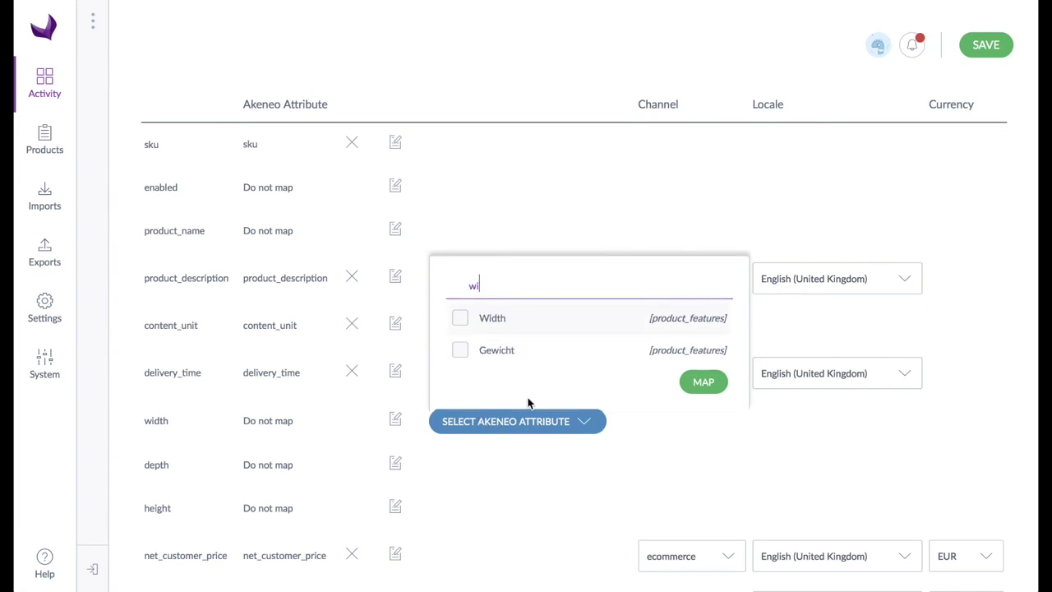
{"action": "left_click", "coordinate": [491, 321]}
{"action": "left_click", "coordinate": [707, 383]}
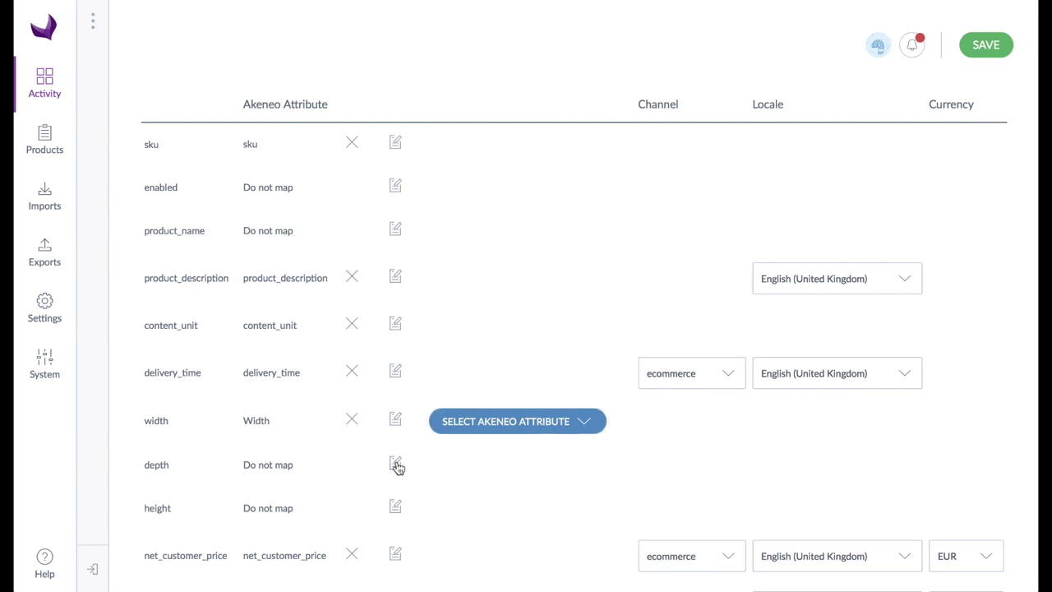
{"action": "left_click", "coordinate": [483, 465]}
{"action": "type", "text": "de"}
{"action": "left_click", "coordinate": [496, 297]}
{"action": "left_click", "coordinate": [703, 425]}
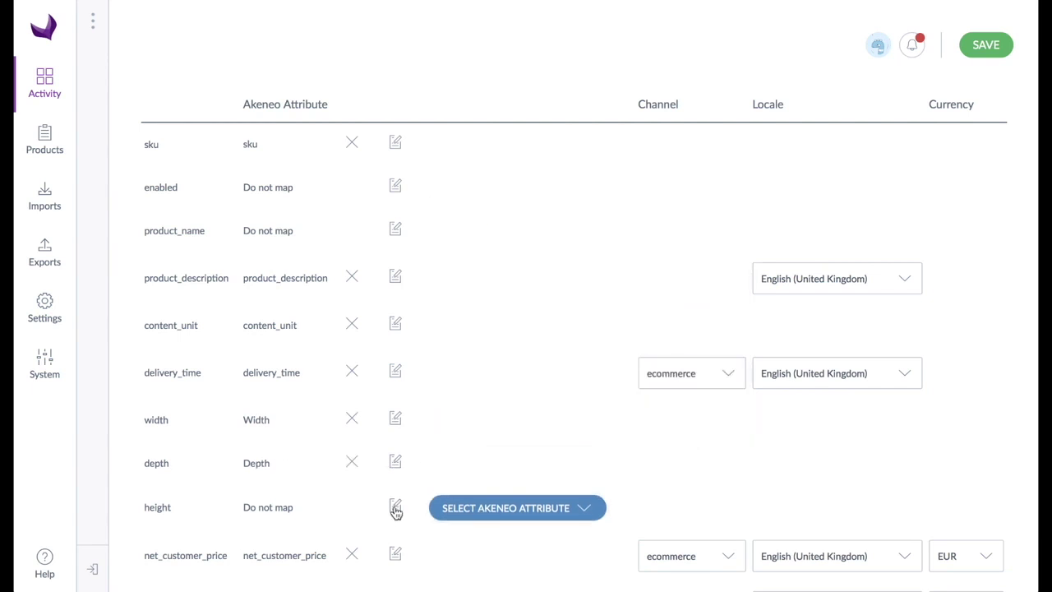
{"action": "left_click", "coordinate": [484, 508]}
{"action": "type", "text": "he"}
{"action": "left_click", "coordinate": [481, 439]}
{"action": "left_click", "coordinate": [698, 469]}
Step: Map product_name to Product name and keep ecommerce as the delivery_time channel
{"action": "left_click", "coordinate": [400, 233]}
{"action": "left_click", "coordinate": [490, 234]}
{"action": "type", "text": "product"}
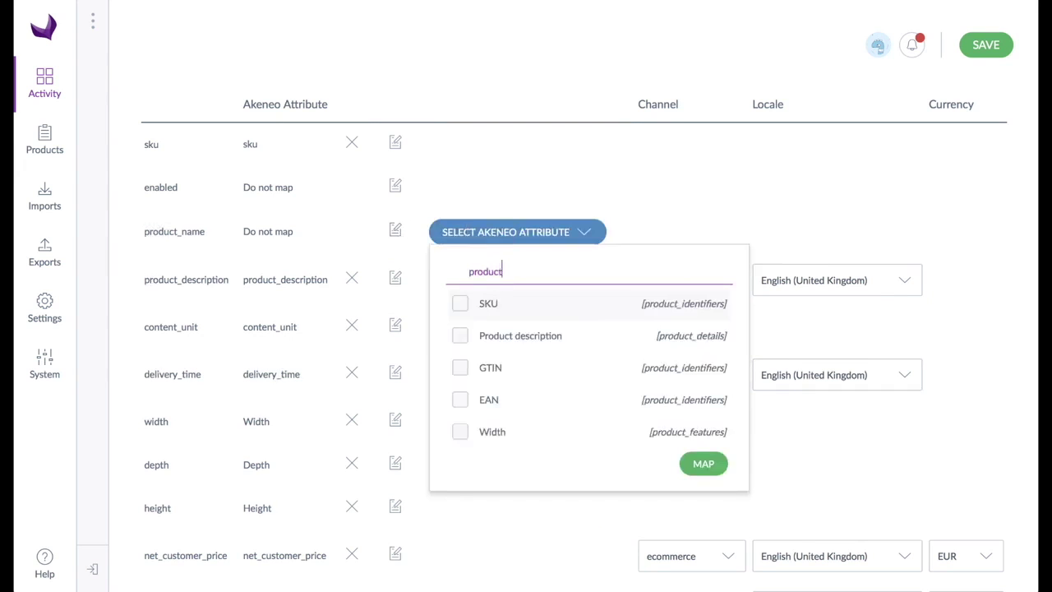
{"action": "left_click", "coordinate": [512, 399]}
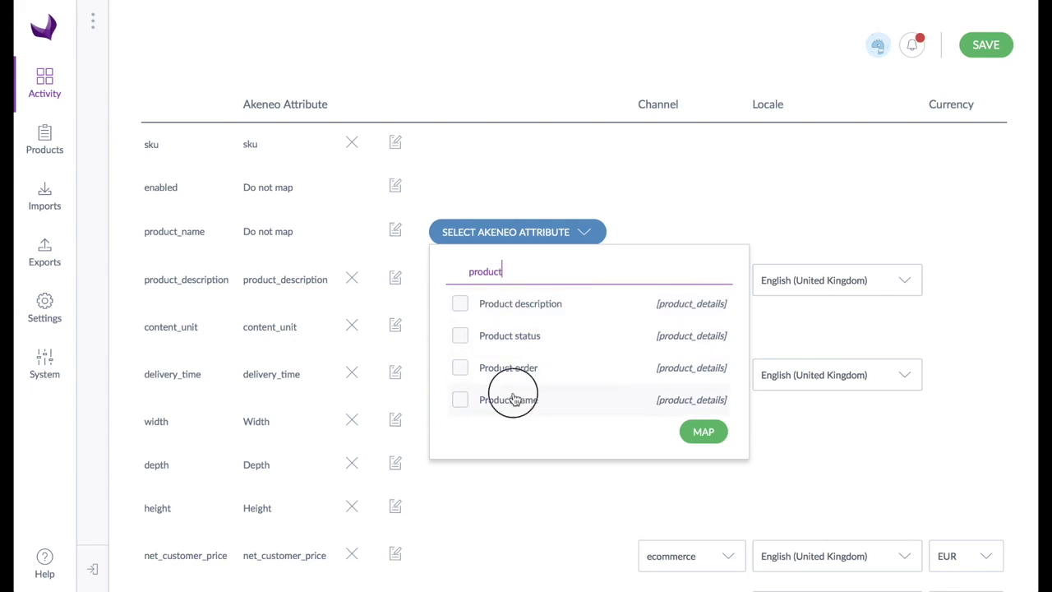
{"action": "left_click", "coordinate": [697, 432]}
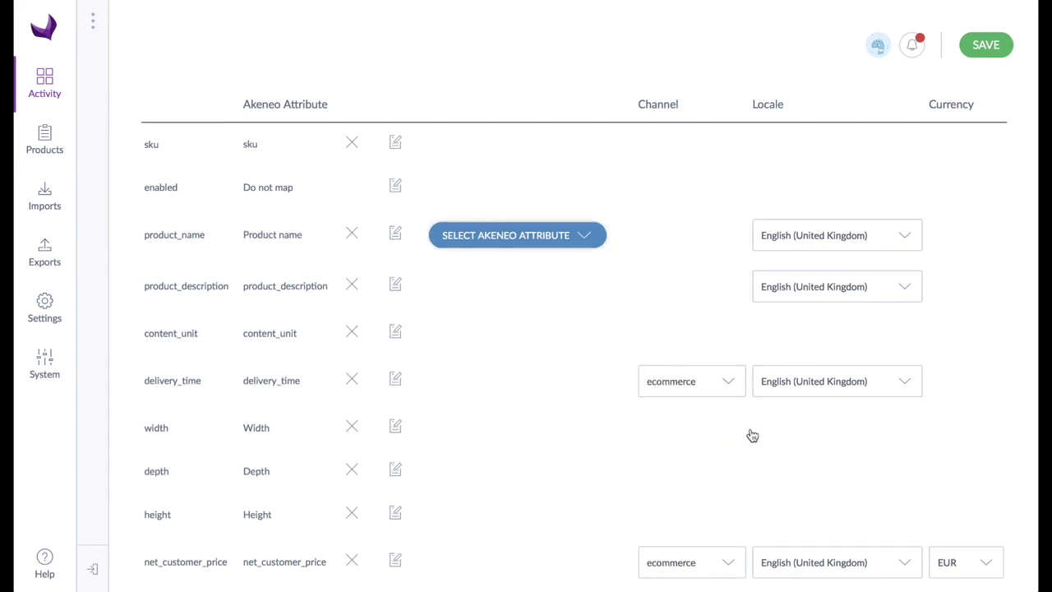
{"action": "left_click", "coordinate": [729, 387]}
{"action": "left_click", "coordinate": [730, 387]}
Step: Keep English (United Kingdom) for delivery_time and set both price columns' currency to GBP
{"action": "left_click", "coordinate": [905, 388]}
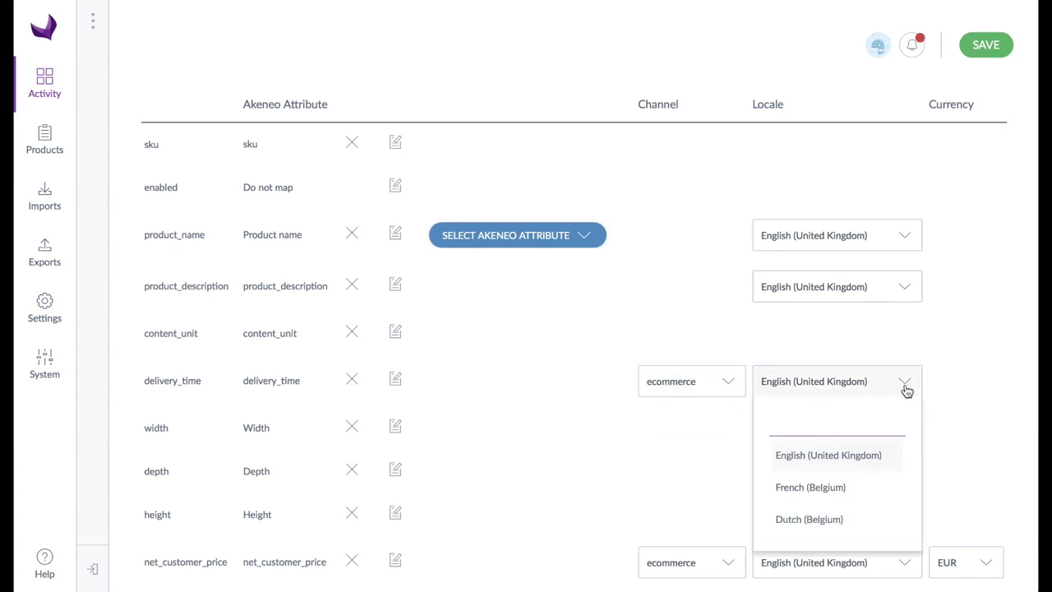
{"action": "left_click", "coordinate": [906, 390]}
{"action": "scroll", "coordinate": [974, 419], "scroll_direction": "down", "scroll_amount": 3}
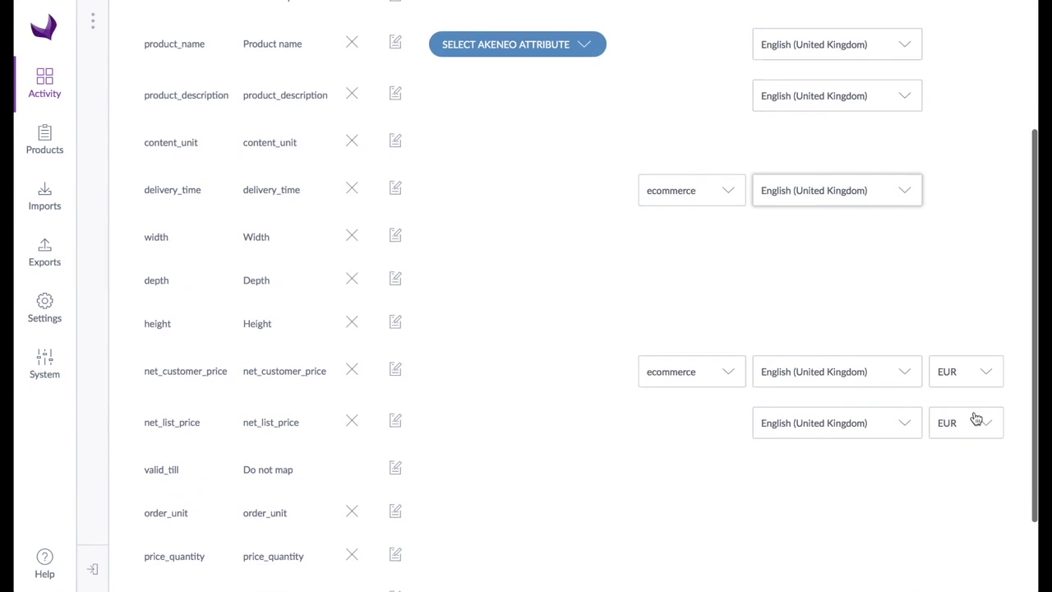
{"action": "left_click", "coordinate": [999, 384]}
{"action": "left_click", "coordinate": [976, 479]}
{"action": "left_click", "coordinate": [986, 426]}
{"action": "left_click", "coordinate": [970, 527]}
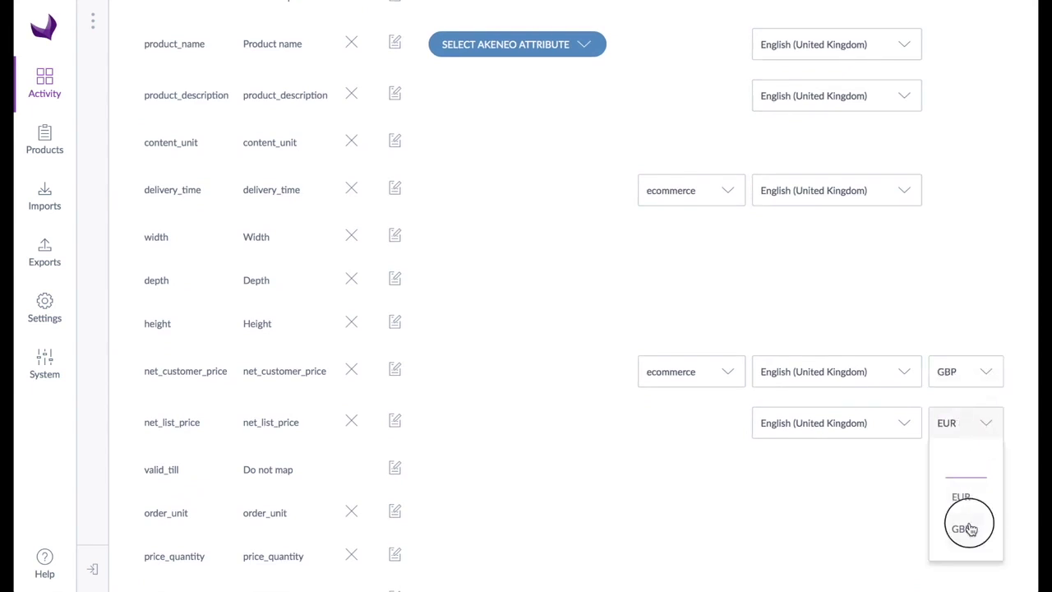
Step: Map the valid_till column to the Valid till attribute
{"action": "scroll", "coordinate": [485, 442], "scroll_direction": "down", "scroll_amount": 3}
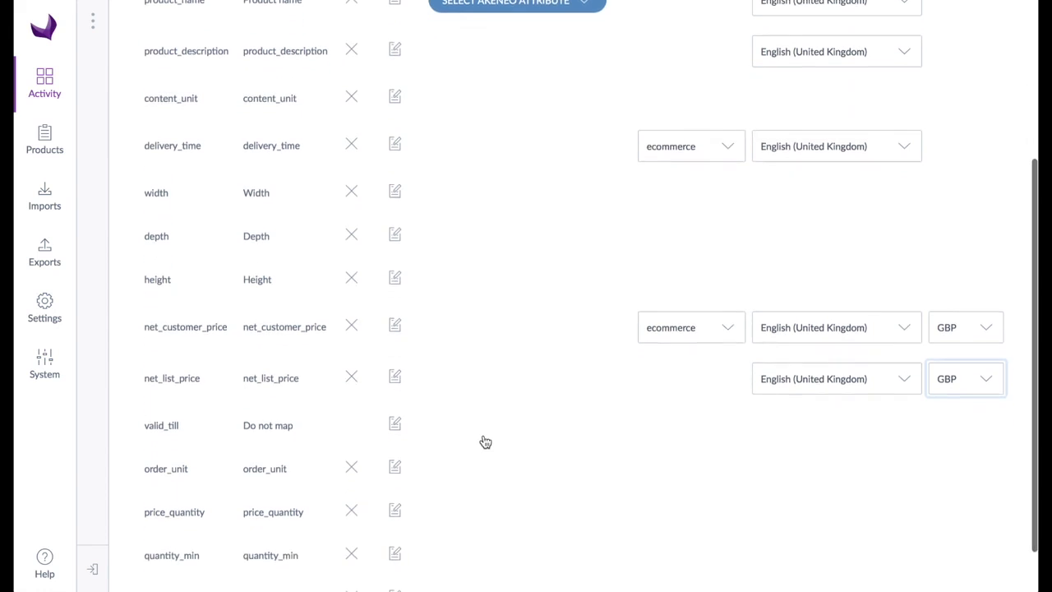
{"action": "left_click", "coordinate": [402, 375]}
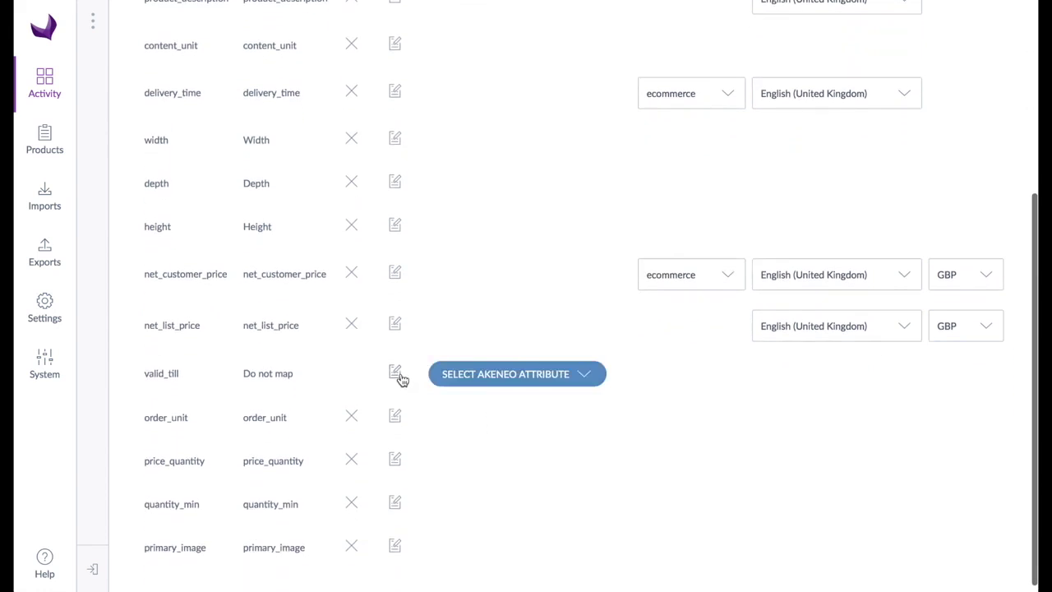
{"action": "left_click", "coordinate": [530, 385]}
{"action": "type", "text": "vali"}
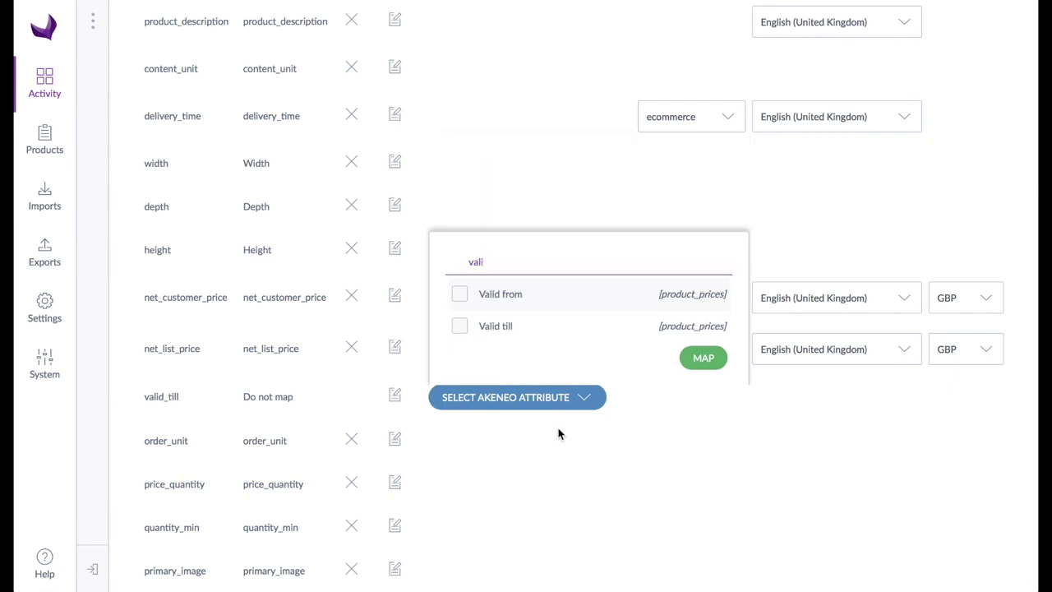
{"action": "left_click", "coordinate": [490, 333]}
{"action": "left_click", "coordinate": [701, 358]}
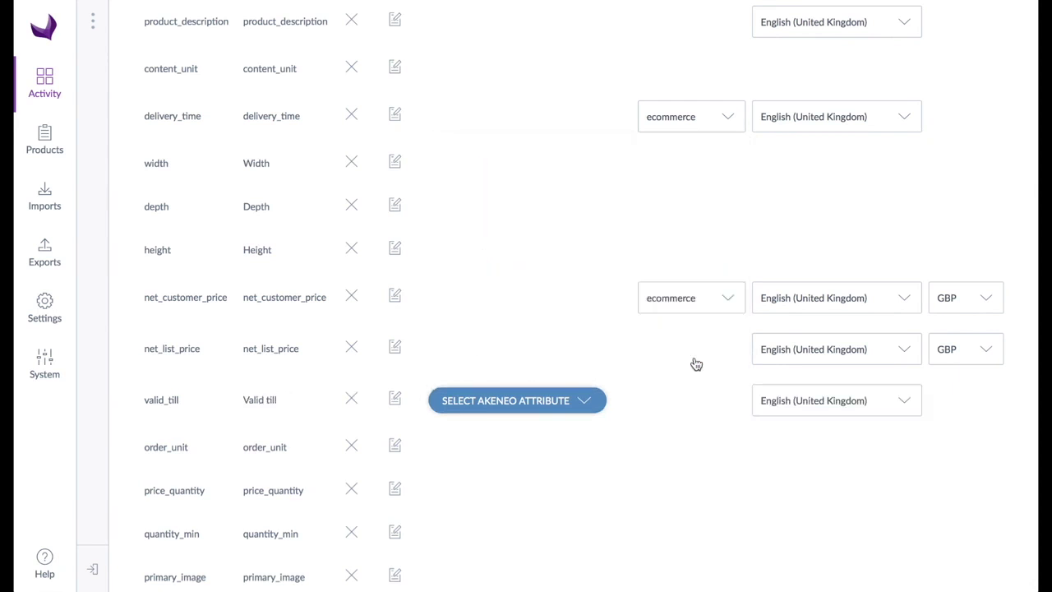
{"action": "scroll", "coordinate": [697, 463], "scroll_direction": "down", "scroll_amount": 1}
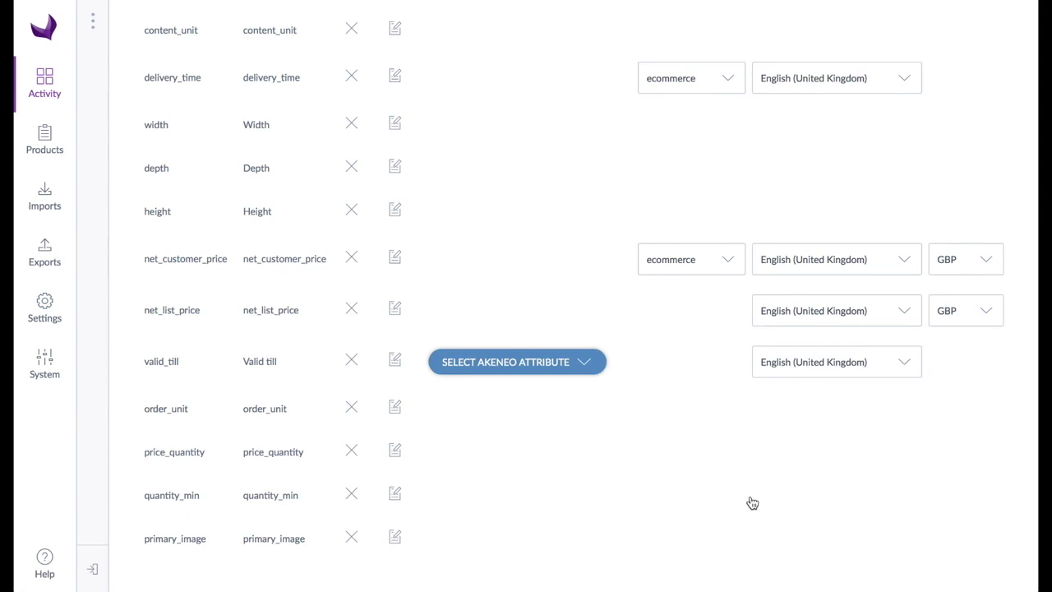
{"action": "scroll", "coordinate": [751, 502], "scroll_direction": "up", "scroll_amount": 4}
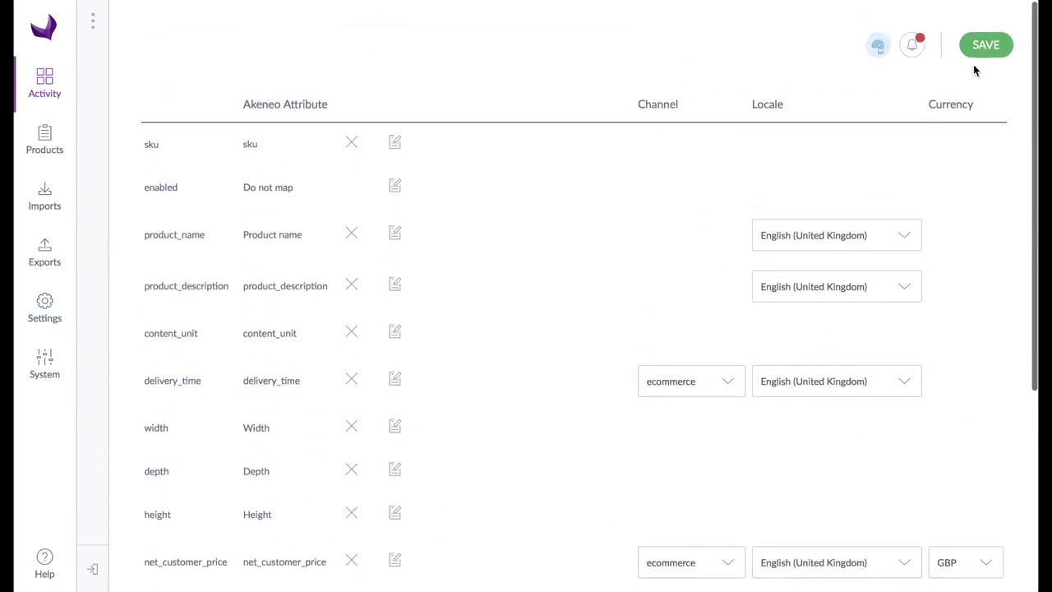
Step: Save the mapping and run the import, creating 4 products from 4 lines read
{"action": "left_click", "coordinate": [984, 52]}
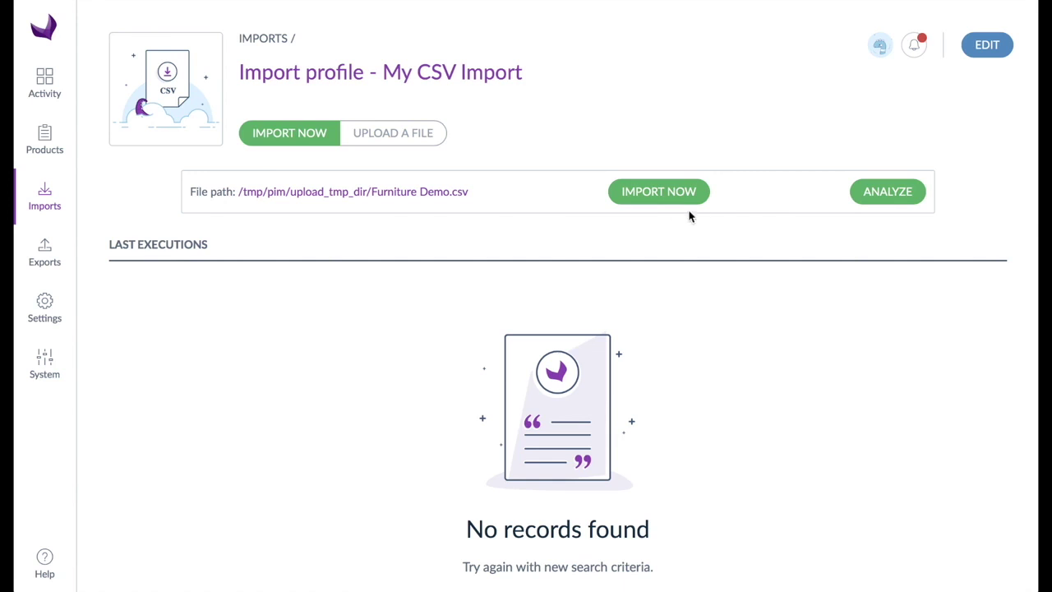
{"action": "left_click", "coordinate": [658, 191]}
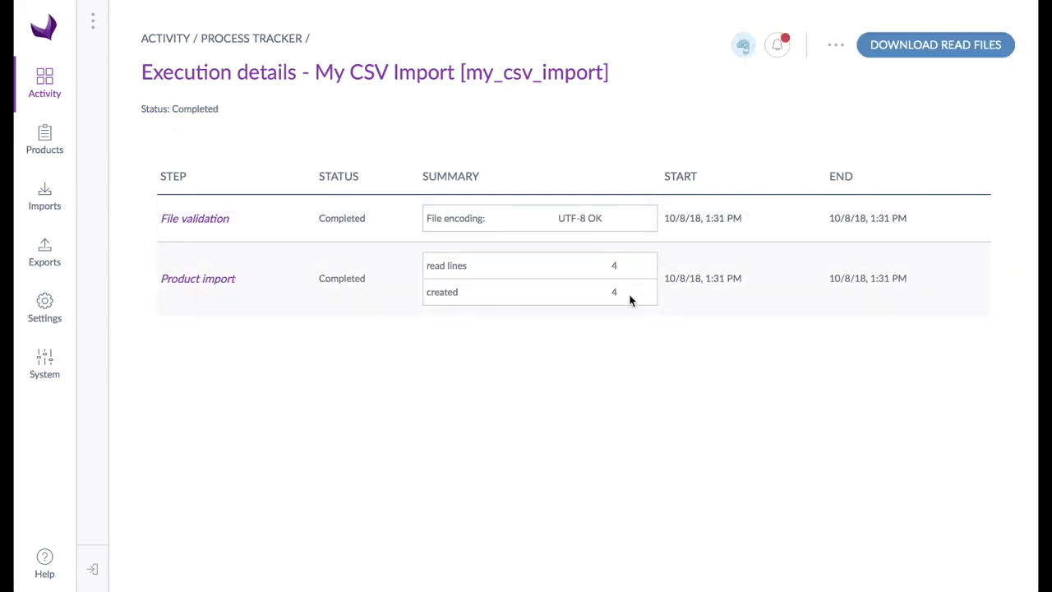
Step: Filter the product grid to the Furniture dining category, showing Gordon 3 Seater Table Set
{"action": "left_click", "coordinate": [41, 138]}
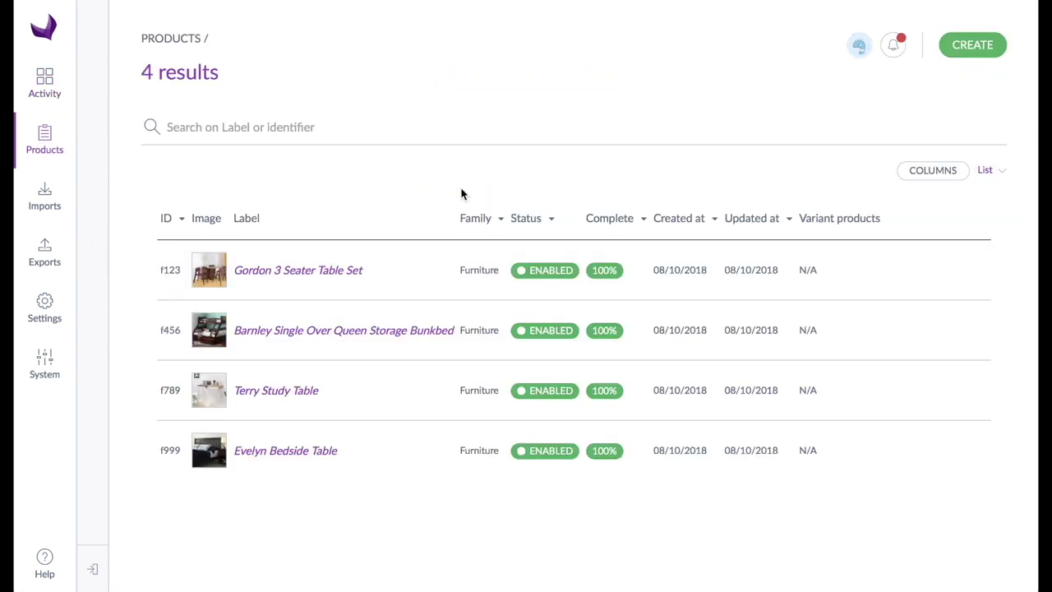
{"action": "left_click", "coordinate": [93, 569]}
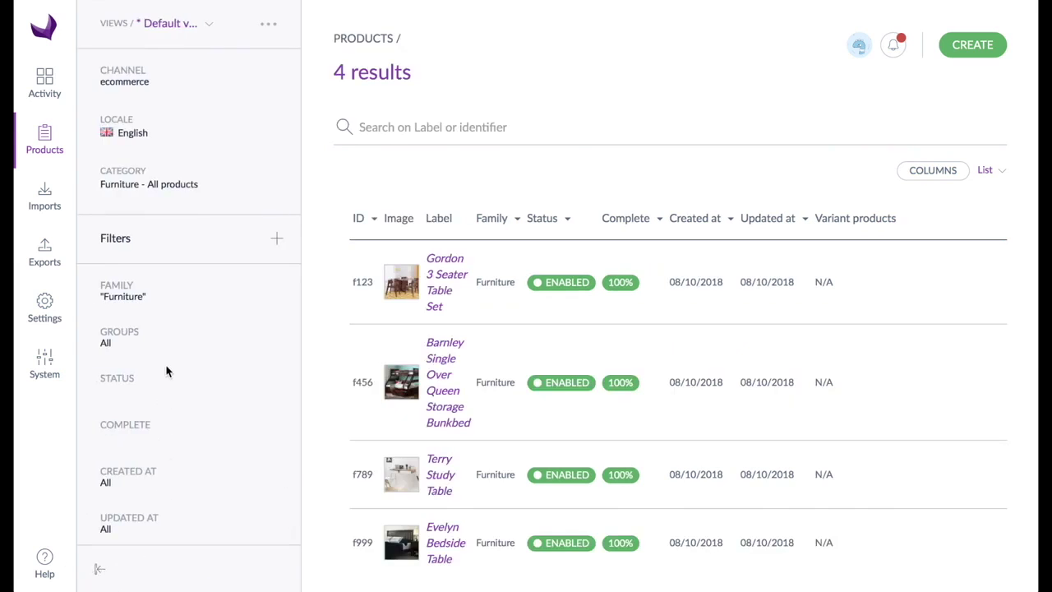
{"action": "left_click", "coordinate": [190, 186]}
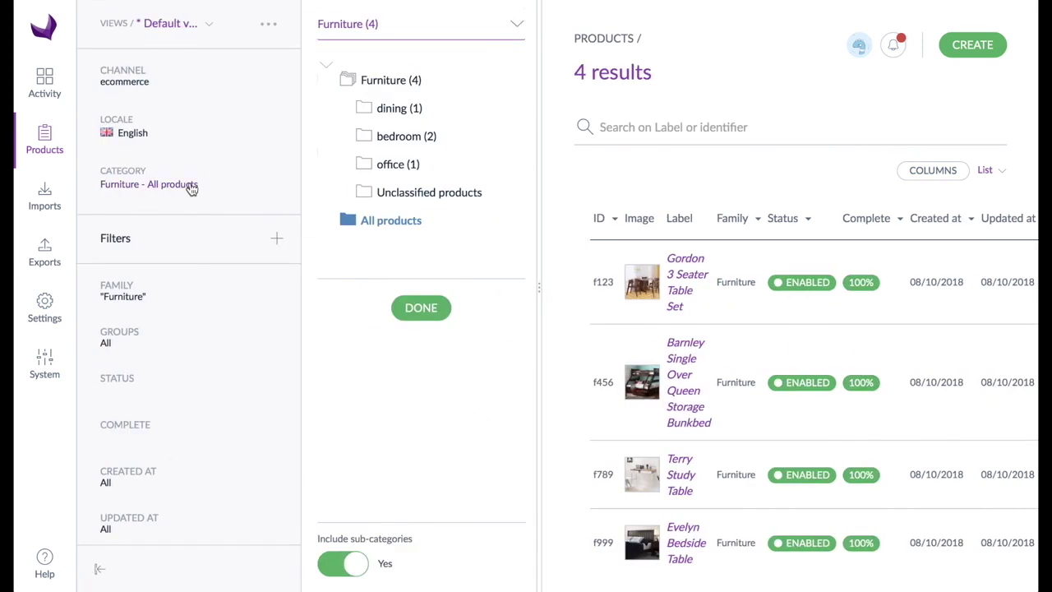
{"action": "left_click", "coordinate": [399, 115]}
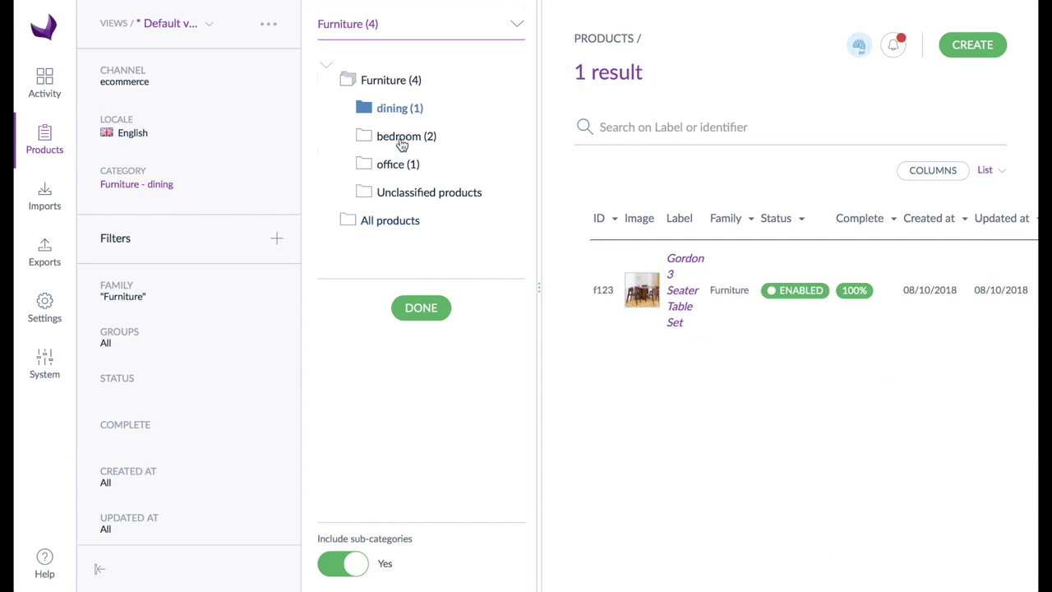